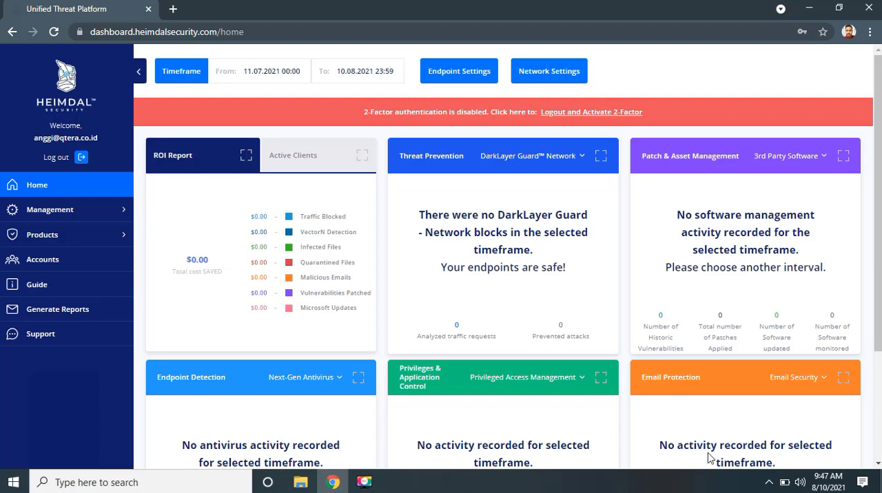
# - Open the Accounts list and start creating a new account
pyautogui.moveTo(877, 237)
pyautogui.mouseDown()
pyautogui.moveTo(877, 339)
pyautogui.moveTo(874, 246)
pyautogui.moveTo(864, 271)
pyautogui.moveTo(864, 246)
pyautogui.mouseUp()
pyautogui.click(39, 264)
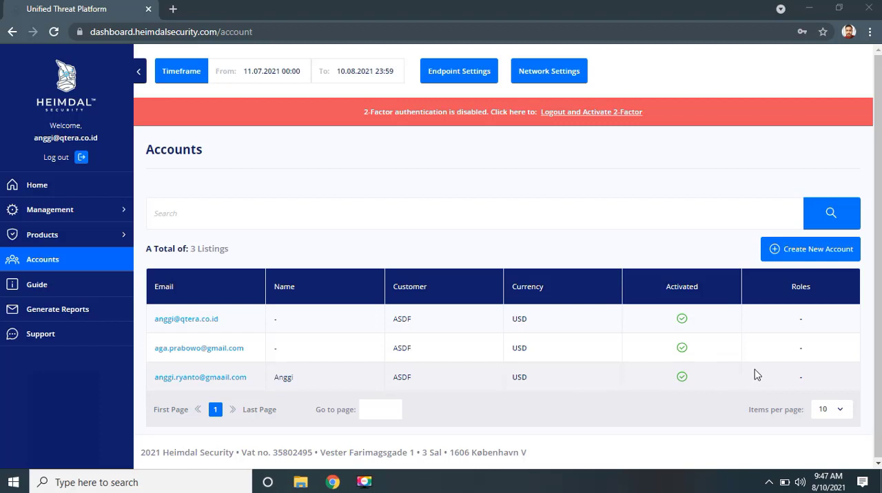
pyautogui.click(811, 252)
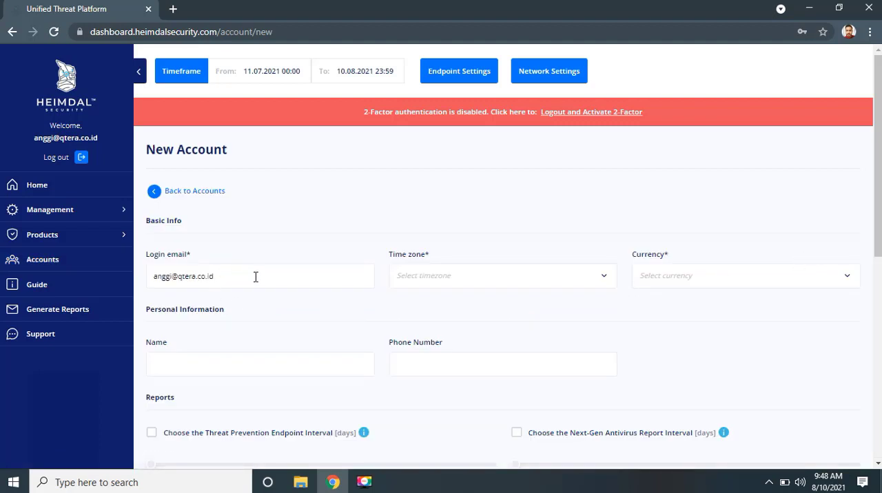
# - Replace the prefilled login email with the new account's email address
pyautogui.moveTo(255, 276); pyautogui.dragTo(146, 281)
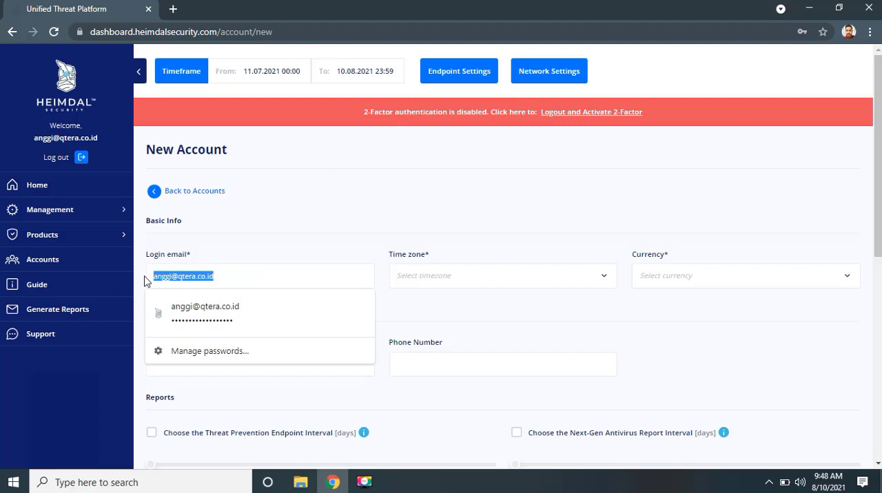
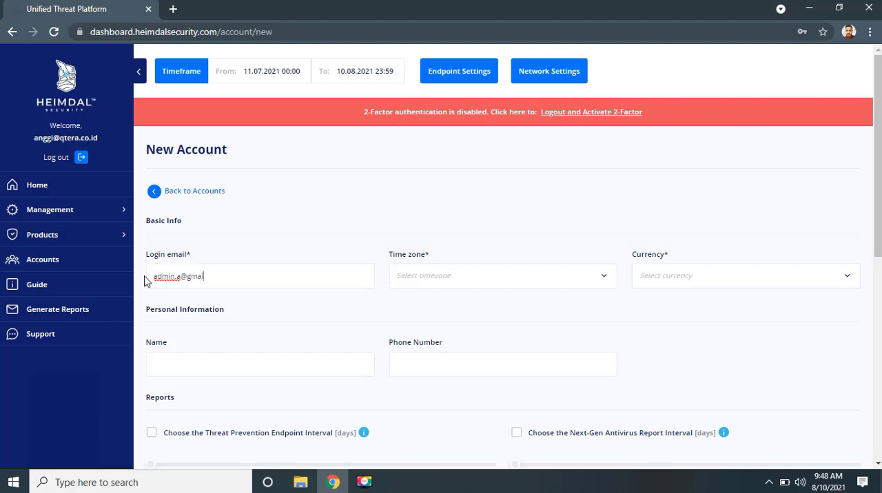
# - Set the time zone to Automatic and the currency to (USD) US Dollar, and fill in the account's name
pyautogui.click(600, 276)
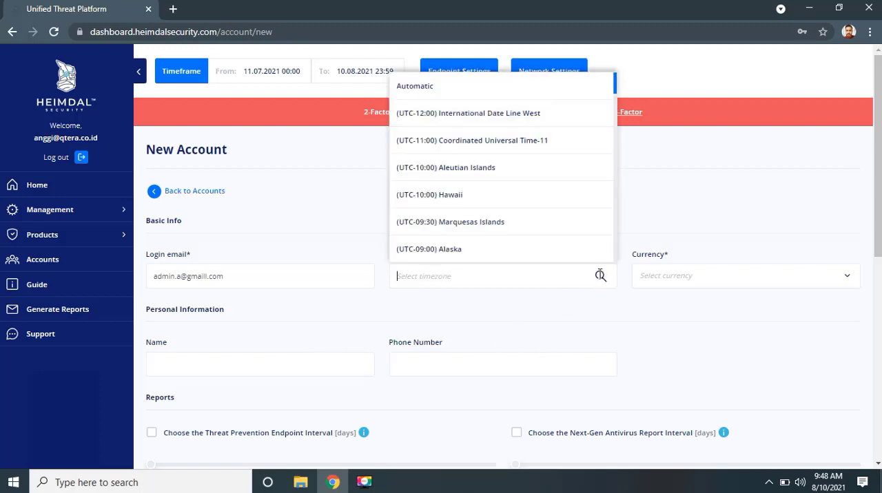
pyautogui.scroll(-15, 516, 210)
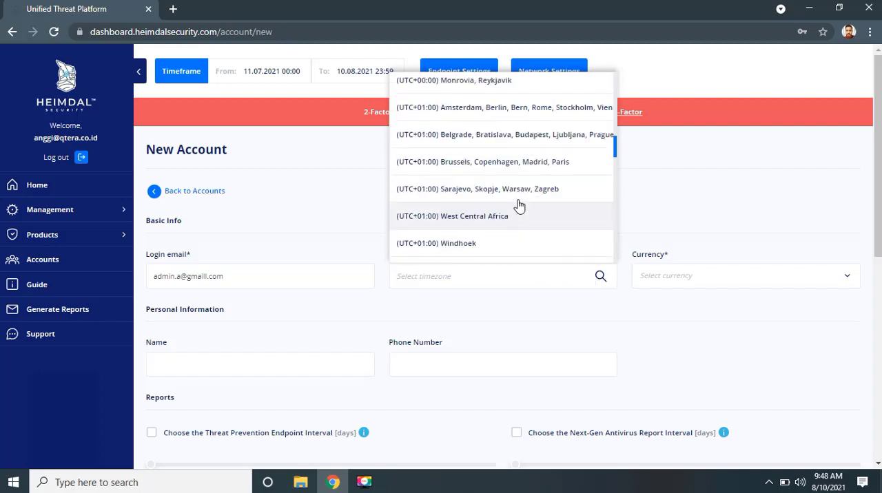
pyautogui.scroll(15, 518, 202)
pyautogui.click(430, 90)
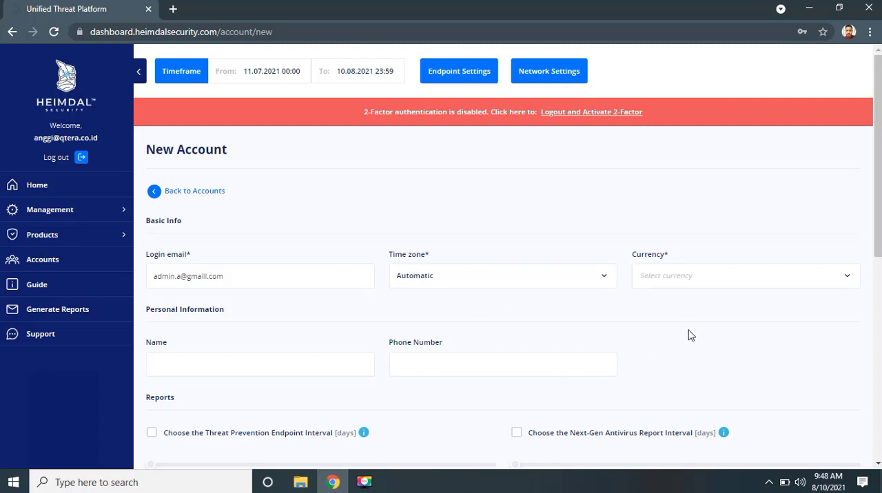
pyautogui.click(699, 283)
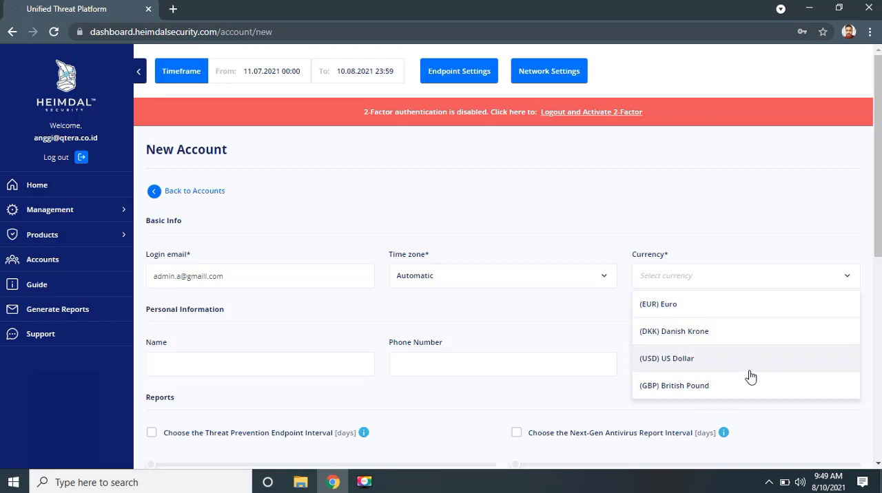
pyautogui.click(705, 364)
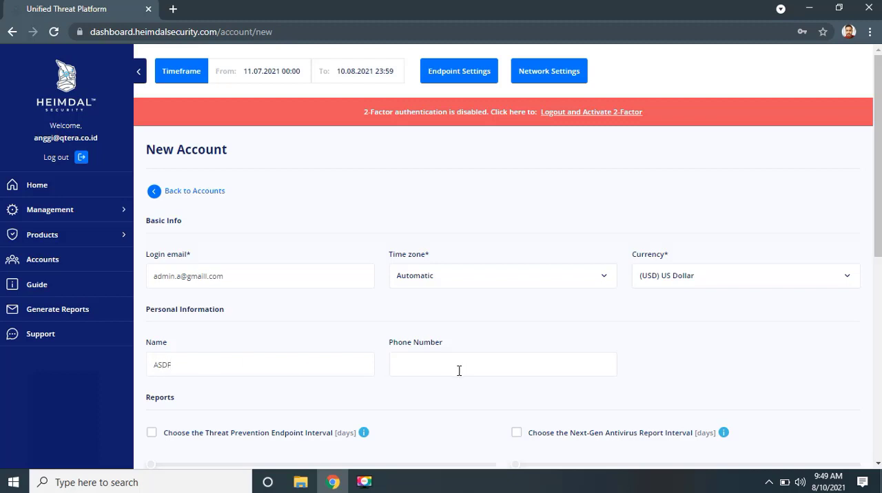
pyautogui.press('Tab')
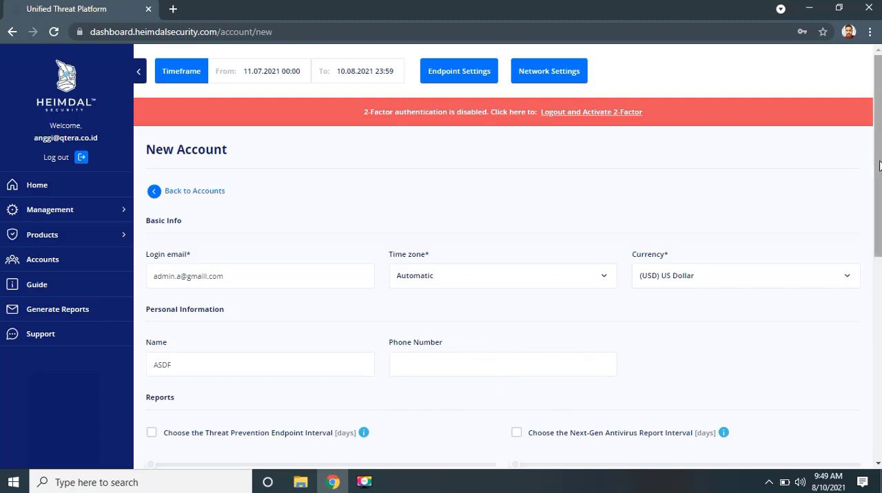
# - Enable the Threat Prevention Endpoint and Next-Gen Antivirus report intervals and set both to 30 days
pyautogui.moveTo(877, 166); pyautogui.dragTo(877, 245)
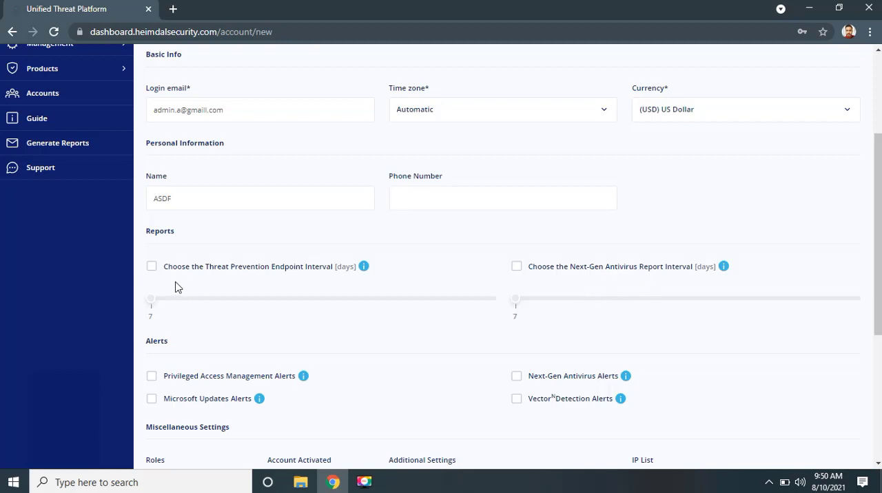
pyautogui.click(151, 267)
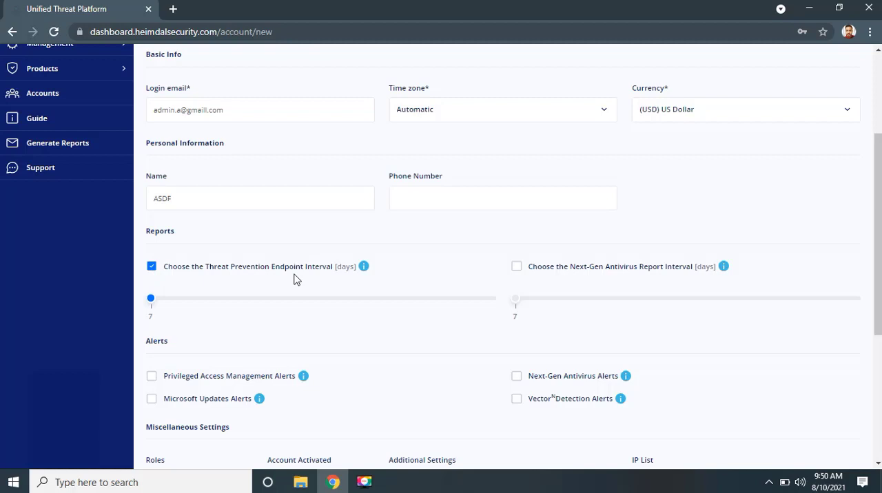
pyautogui.click(517, 269)
pyautogui.moveTo(152, 303); pyautogui.dragTo(528, 304)
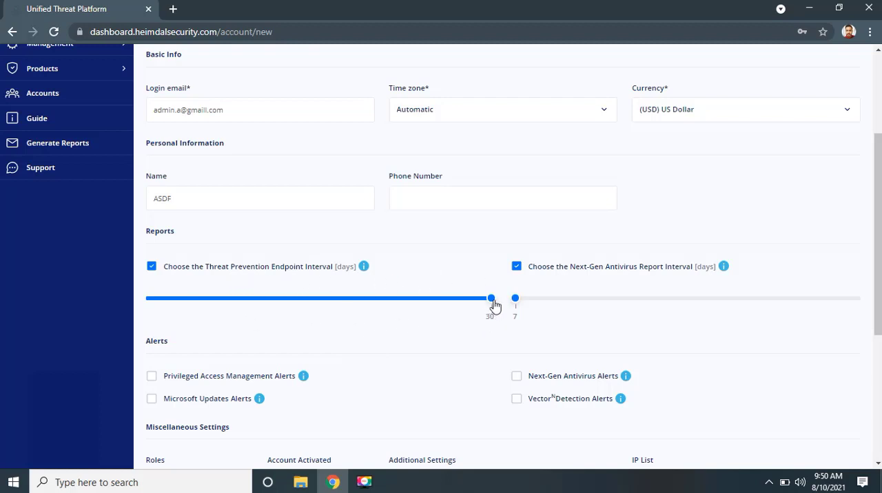
pyautogui.moveTo(518, 303); pyautogui.dragTo(871, 298)
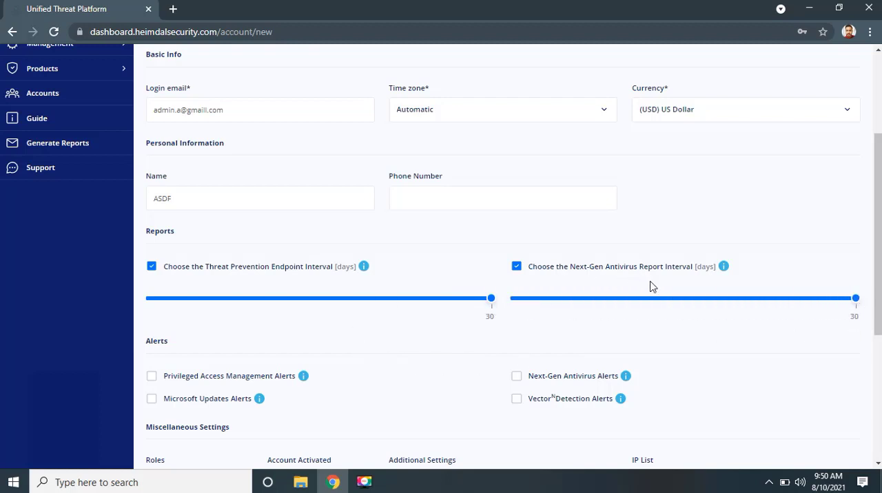
# - Enable the Privileged Access Management, Microsoft Updates, Next-Gen Antivirus and VectorN Detection alerts
pyautogui.moveTo(877, 180); pyautogui.dragTo(880, 250)
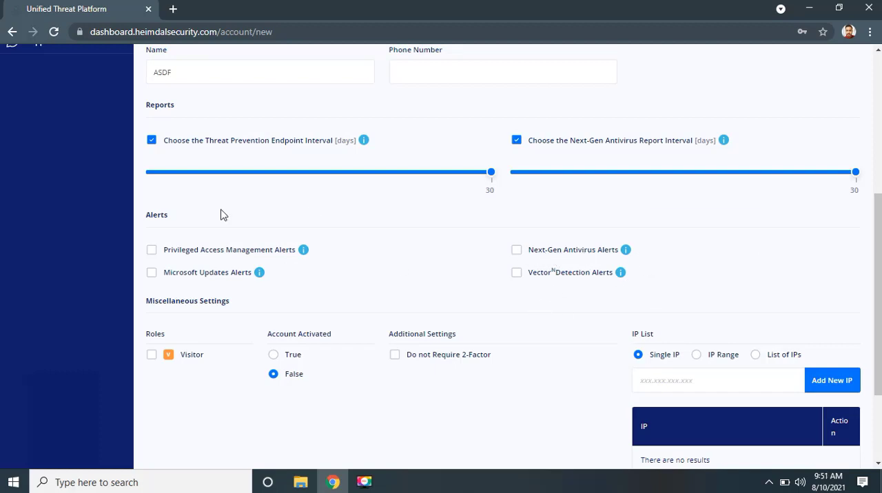
pyautogui.click(153, 251)
pyautogui.click(152, 272)
pyautogui.click(516, 250)
pyautogui.click(516, 273)
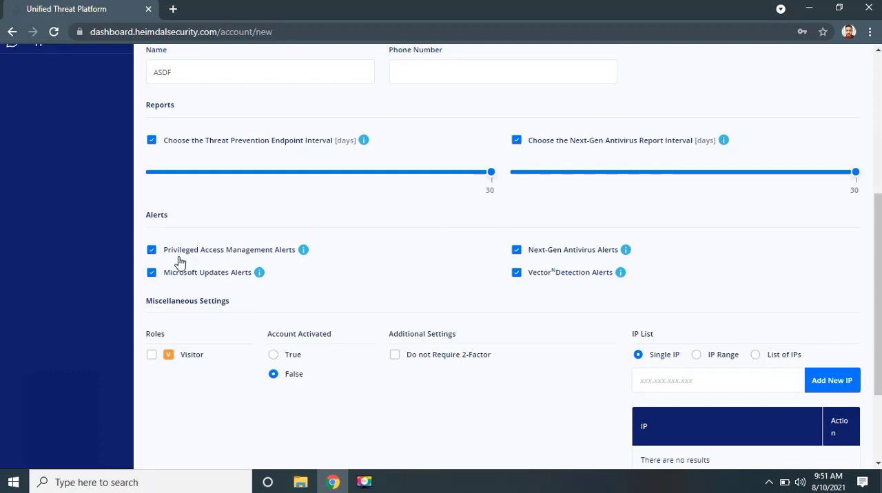
# - Try the Visitor role with Display mode, remove both again and re-enable the Privileged Access Management Alerts
pyautogui.moveTo(302, 253)
pyautogui.scroll(-3, 879, 225)
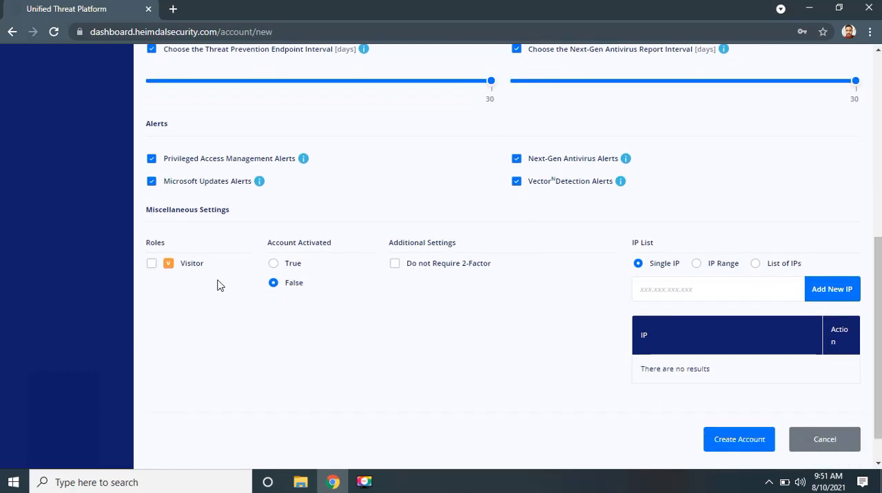
pyautogui.click(151, 265)
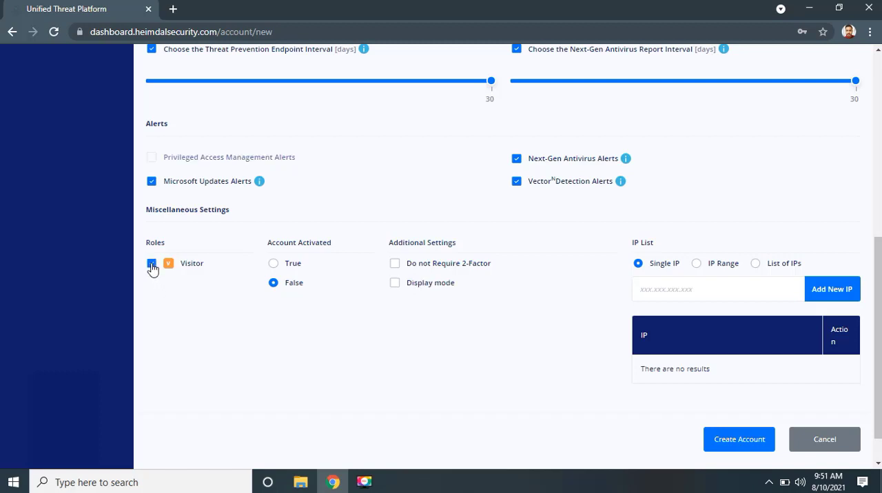
pyautogui.click(395, 286)
pyautogui.scroll(6, 423, 336)
pyautogui.scroll(-7, 423, 336)
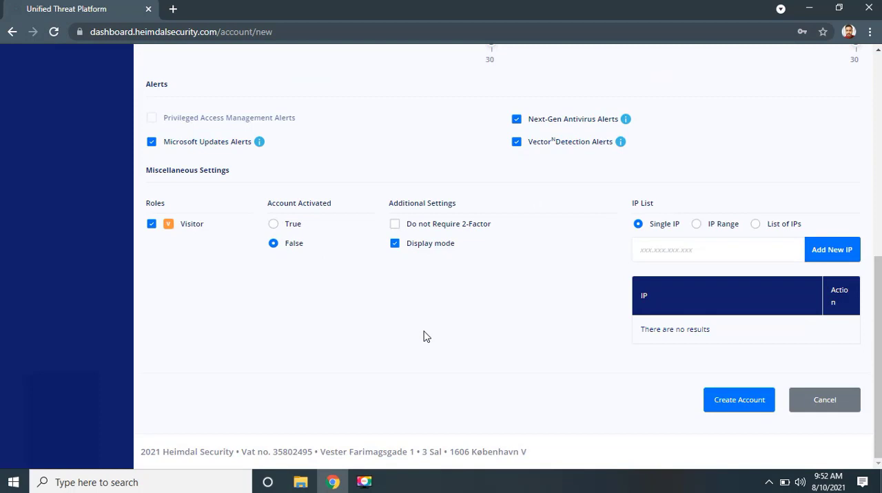
pyautogui.click(393, 245)
pyautogui.click(151, 224)
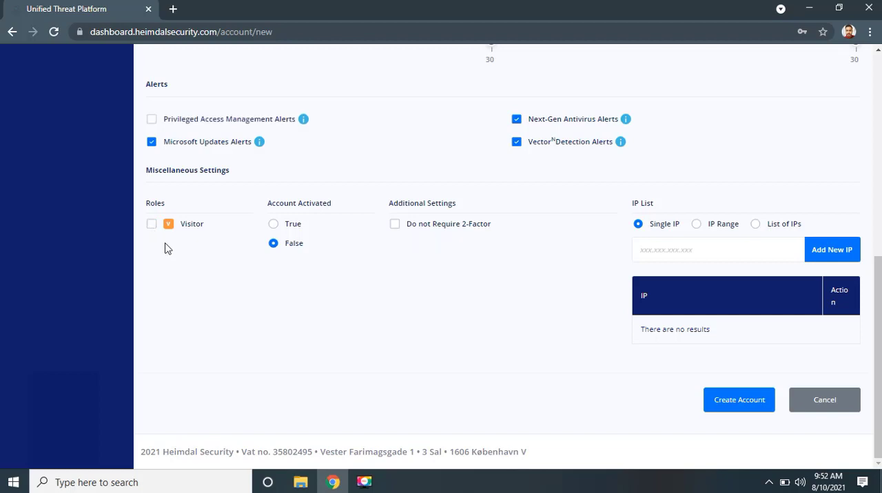
pyautogui.click(152, 121)
# - Set Account Activated to True and try the Do not Require 2-Factor option, leaving it switched off
pyautogui.click(274, 226)
pyautogui.click(395, 225)
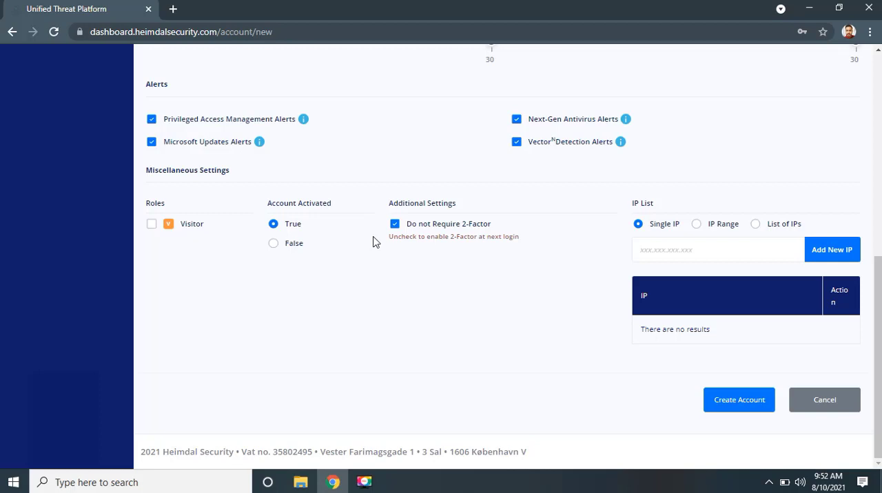
pyautogui.click(395, 228)
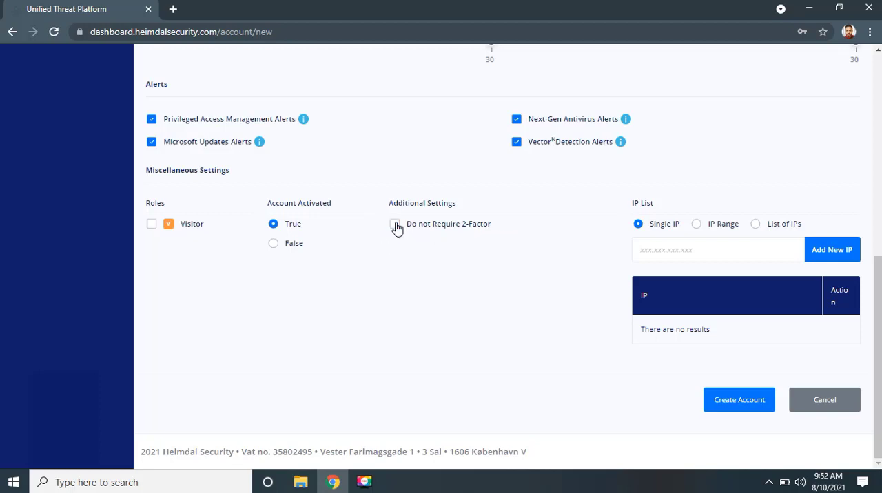
pyautogui.click(395, 226)
pyautogui.click(395, 227)
# - Add the IP range 192.168.1.20 - 192.168.1.50 to the account's IP list
pyautogui.write('192.168.1.20')
pyautogui.click(697, 225)
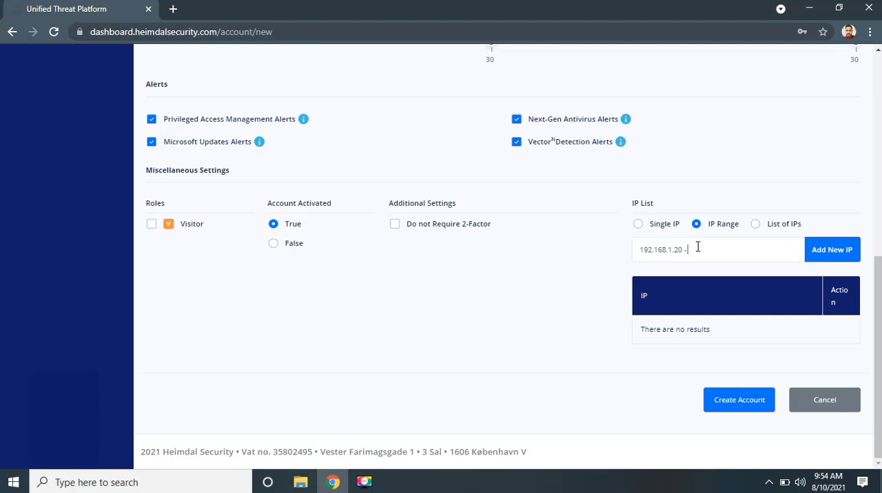
pyautogui.write('192.168.1.50')
pyautogui.scroll(10, 258, 250)
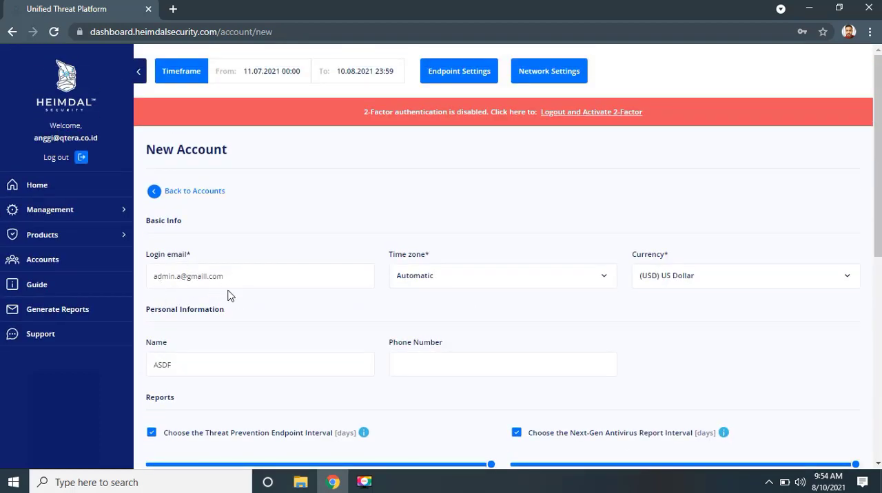
pyautogui.scroll(-10, 285, 308)
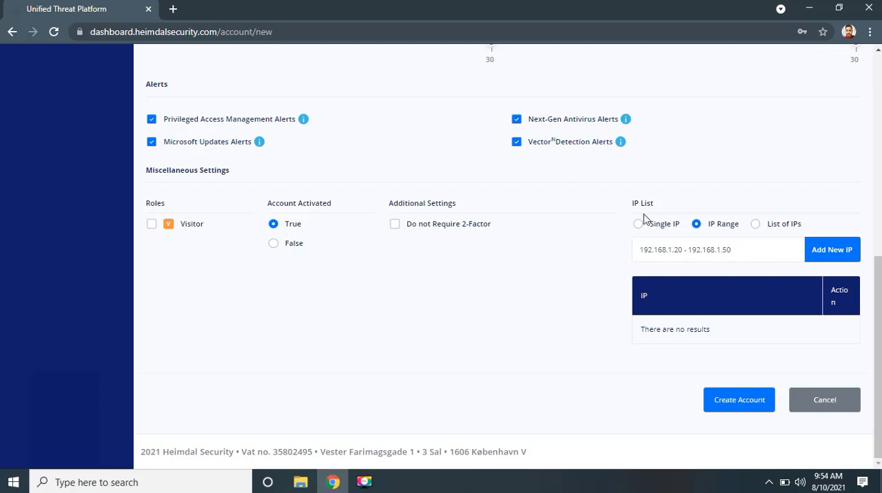
pyautogui.click(834, 253)
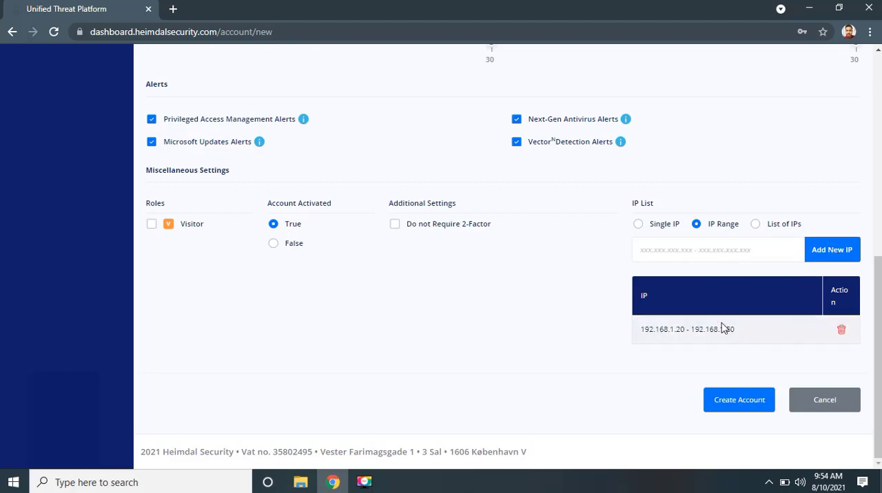
# - Create the account and agree to send the Heimdal Setup E-mail
pyautogui.scroll(10, 638, 305)
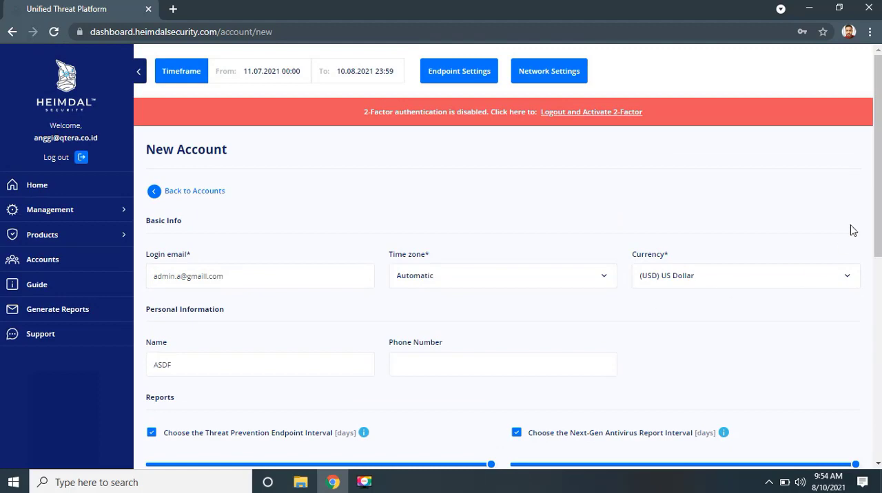
pyautogui.moveTo(879, 186); pyautogui.dragTo(879, 386)
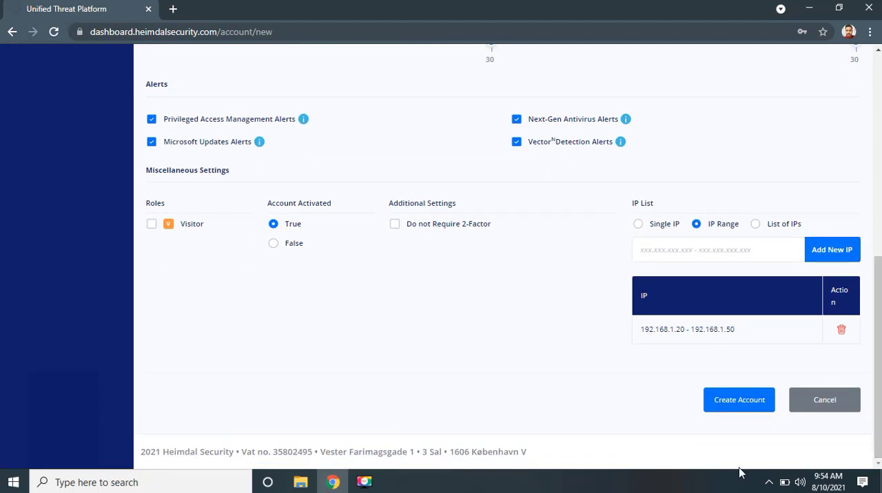
pyautogui.click(740, 406)
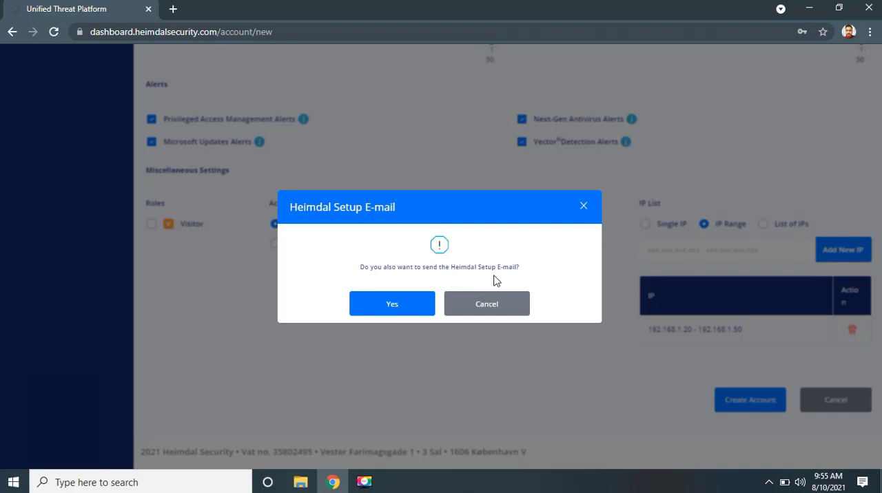
pyautogui.click(410, 306)
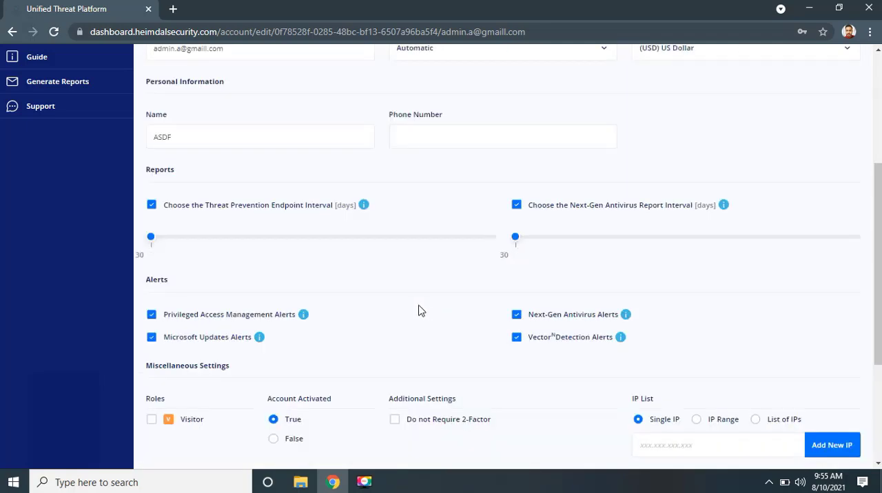
# - Return to the Accounts list and check the entry of the new account
pyautogui.scroll(3, 699, 341)
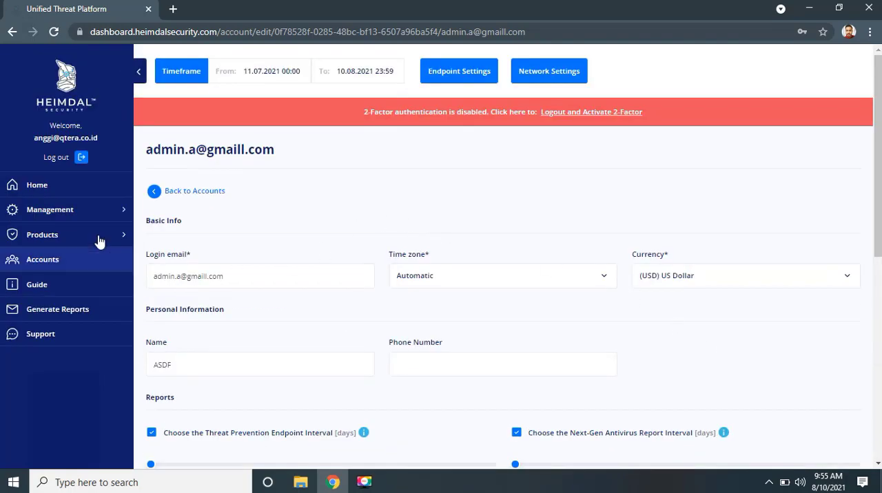
pyautogui.click(59, 269)
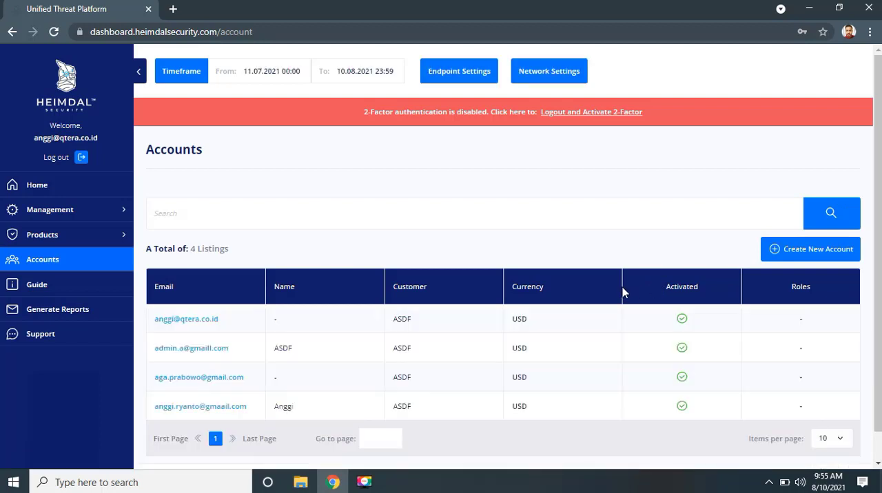
pyautogui.scroll(-1, 620, 292)
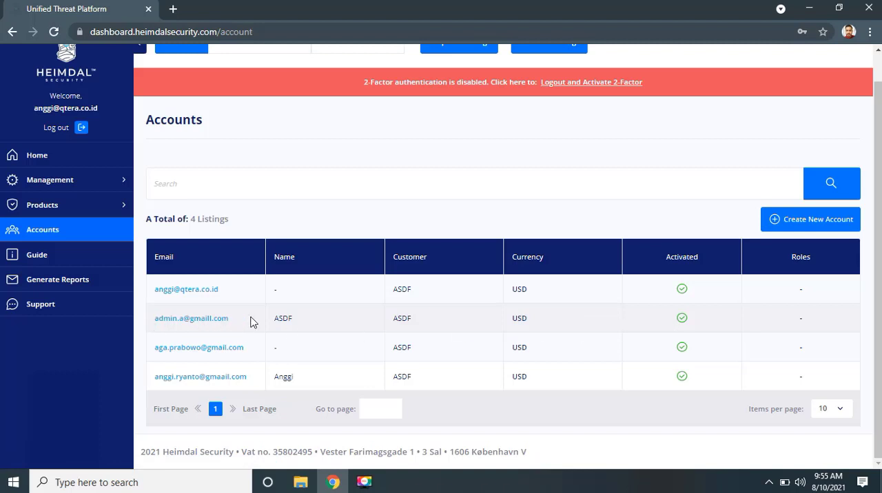
pyautogui.scroll(1, 252, 321)
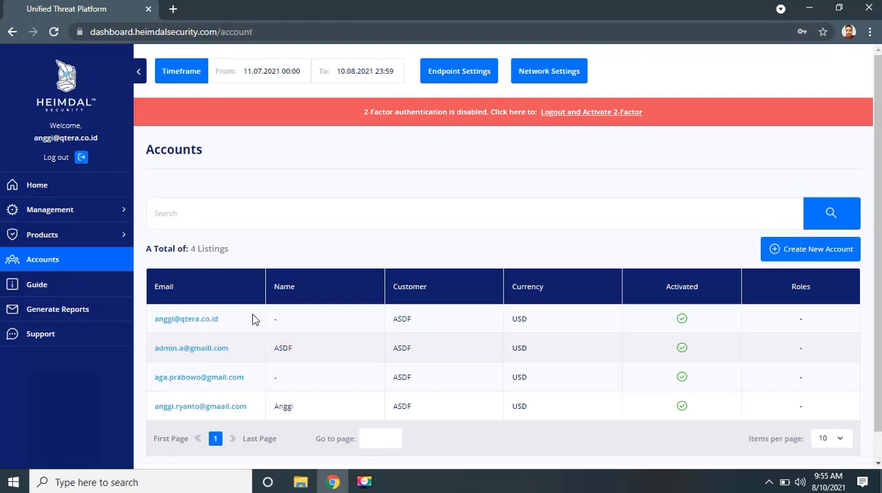